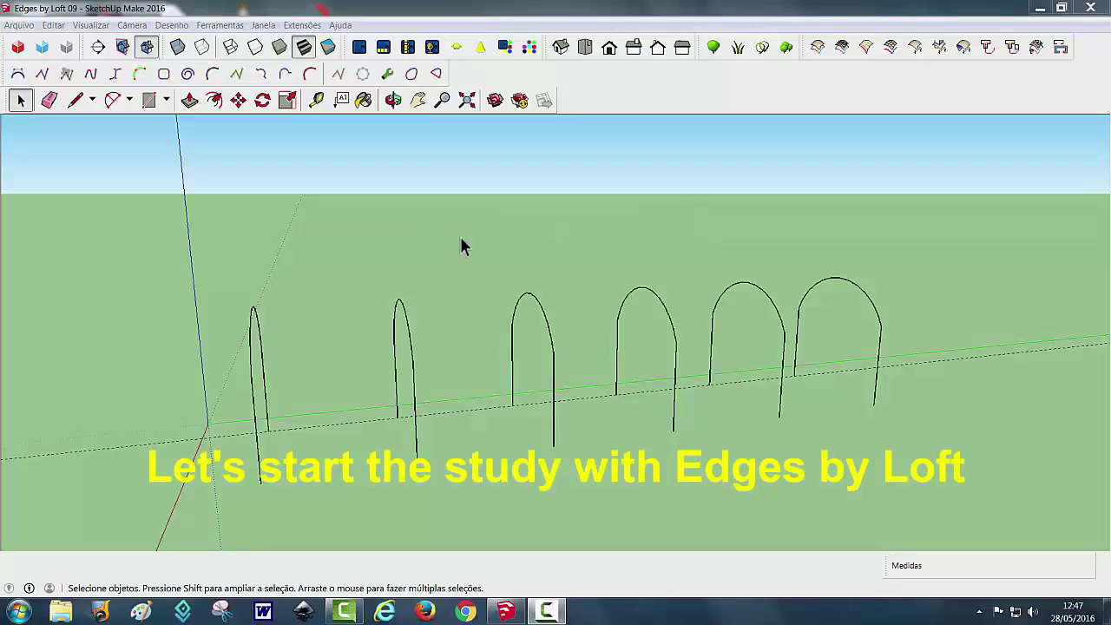
{"action": "mouse_move", "coordinate": [465, 250]}
{"action": "middle_mouse_down"}
{"action": "mouse_move", "coordinate": [523, 214]}
{"action": "mouse_move", "coordinate": [499, 190]}
{"action": "mouse_move", "coordinate": [526, 220]}
{"action": "mouse_move", "coordinate": [513, 245]}
{"action": "mouse_move", "coordinate": [456, 248]}
{"action": "mouse_move", "coordinate": [516, 270]}
{"action": "mouse_move", "coordinate": [572, 243]}
{"action": "middle_mouse_up"}
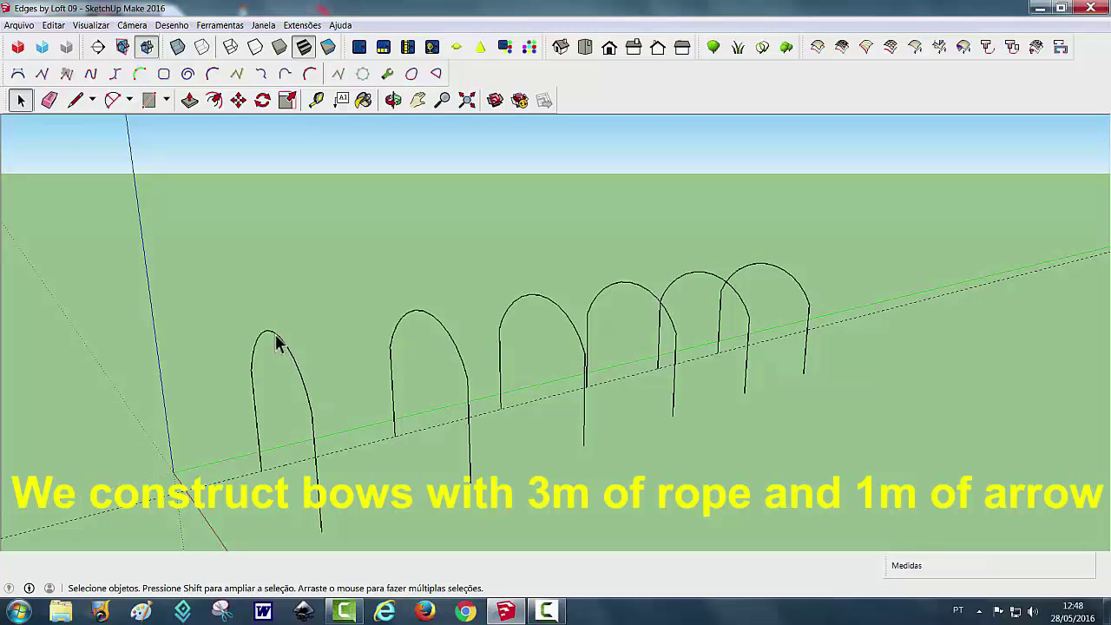
{"action": "middle_click_drag", "start_coordinate": [409, 495], "coordinate": [644, 446]}
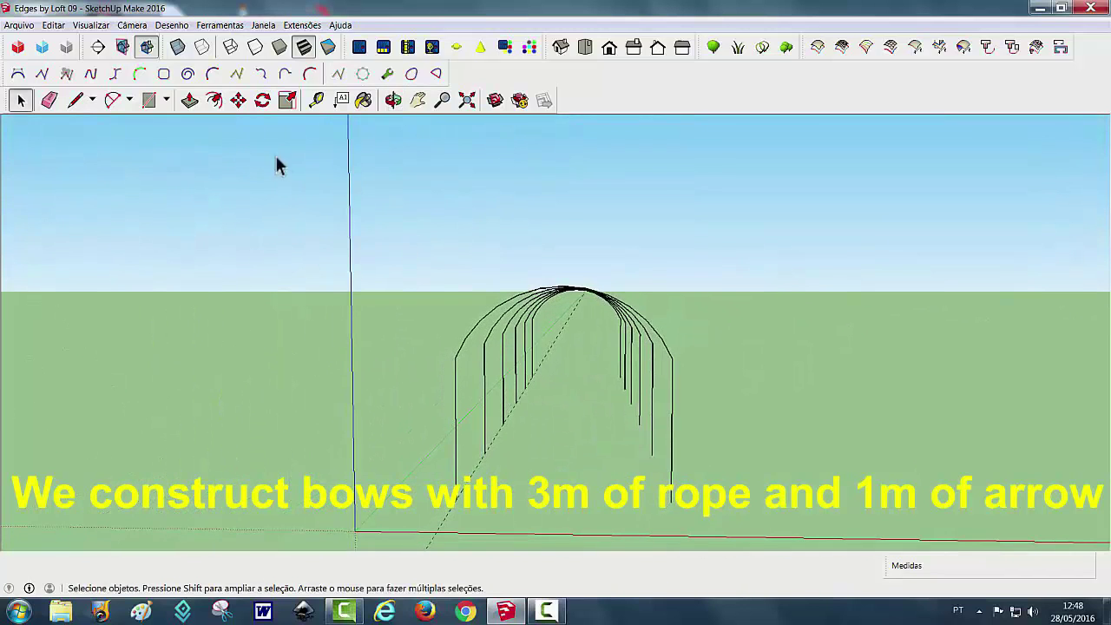
{"action": "left_click", "coordinate": [316, 101]}
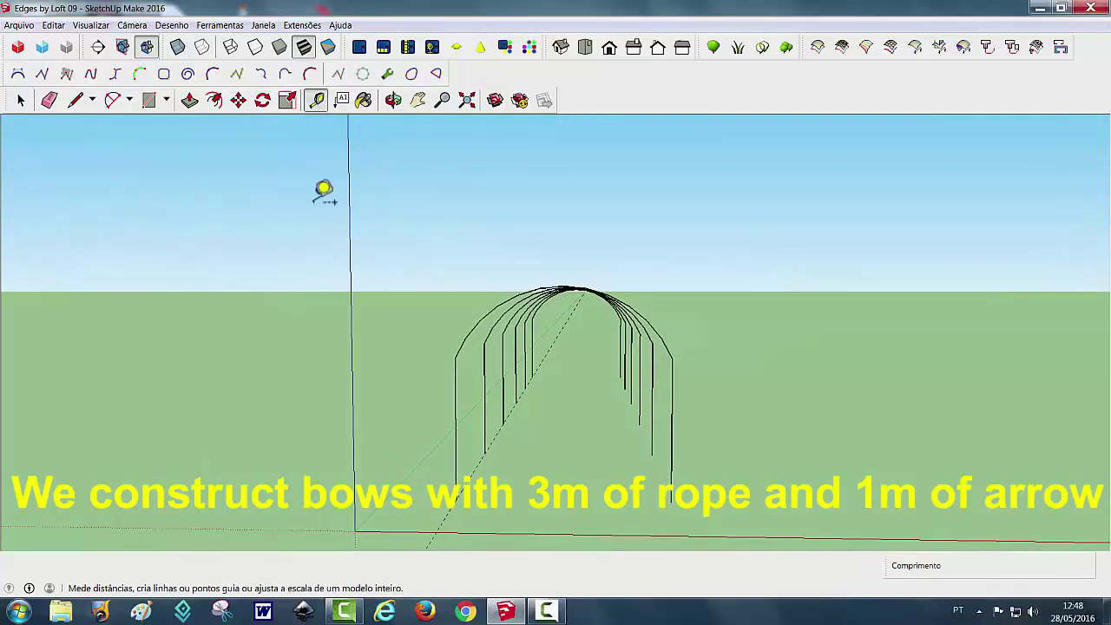
{"action": "left_click", "coordinate": [458, 495]}
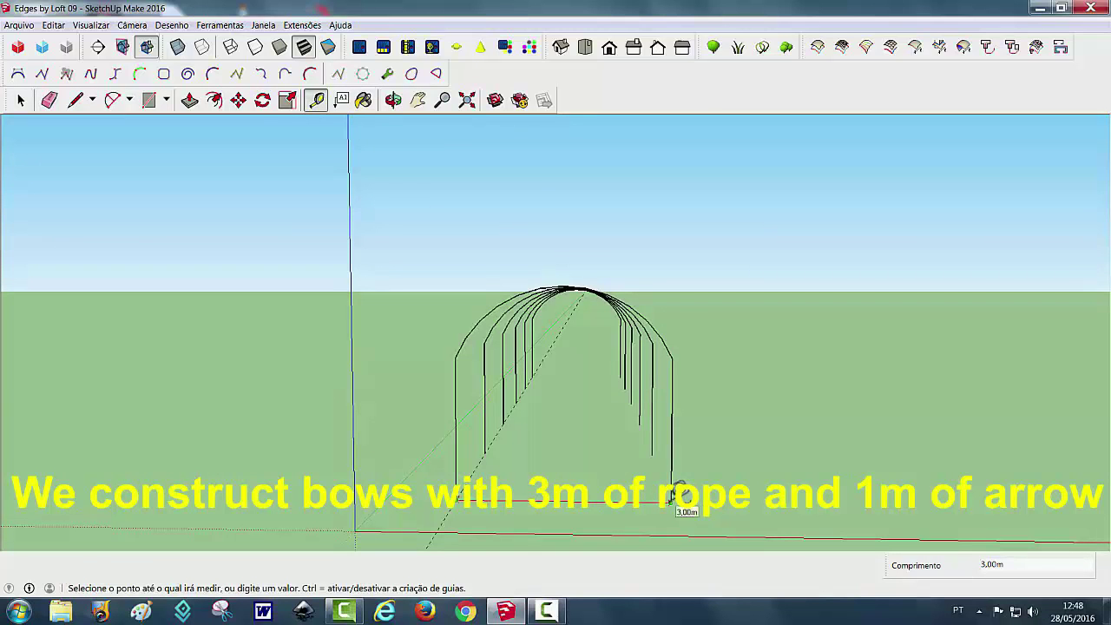
{"action": "left_click", "coordinate": [681, 493]}
{"action": "middle_click_drag", "start_coordinate": [832, 421], "coordinate": [541, 471]}
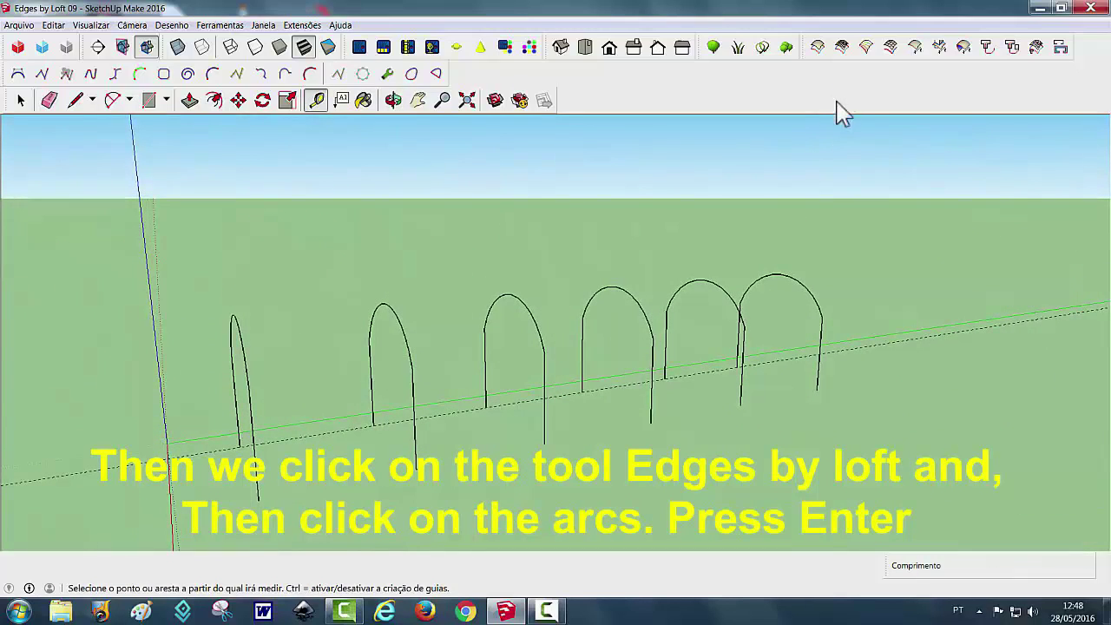
Step: Select the six canopy arches in order with Extrude Edges by Loft and confirm the selection
{"action": "left_click", "coordinate": [865, 49]}
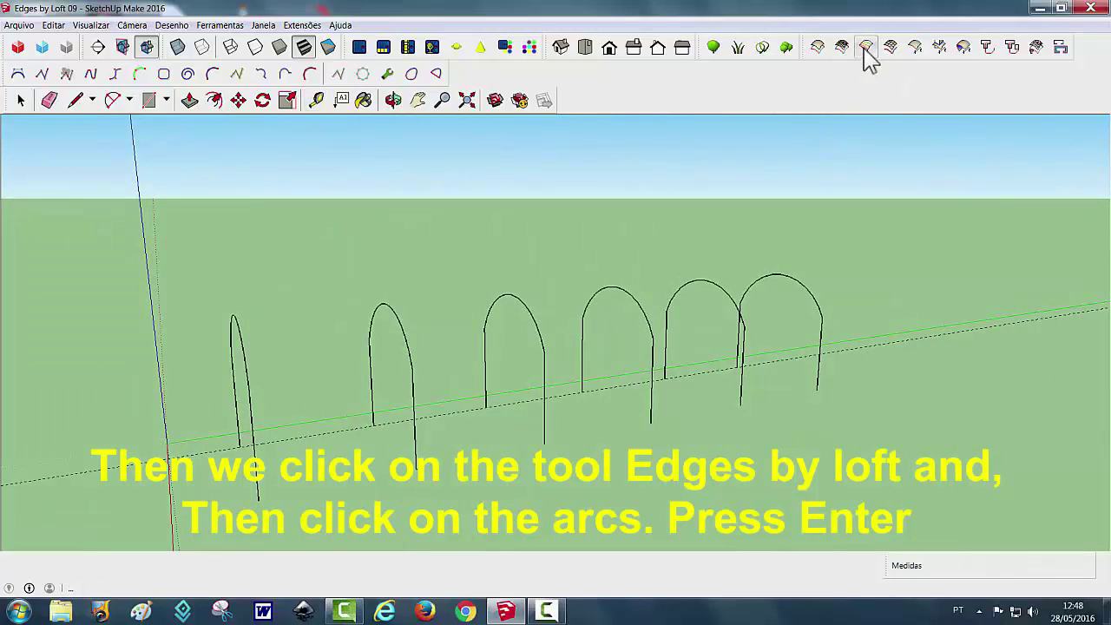
{"action": "left_click", "coordinate": [242, 352]}
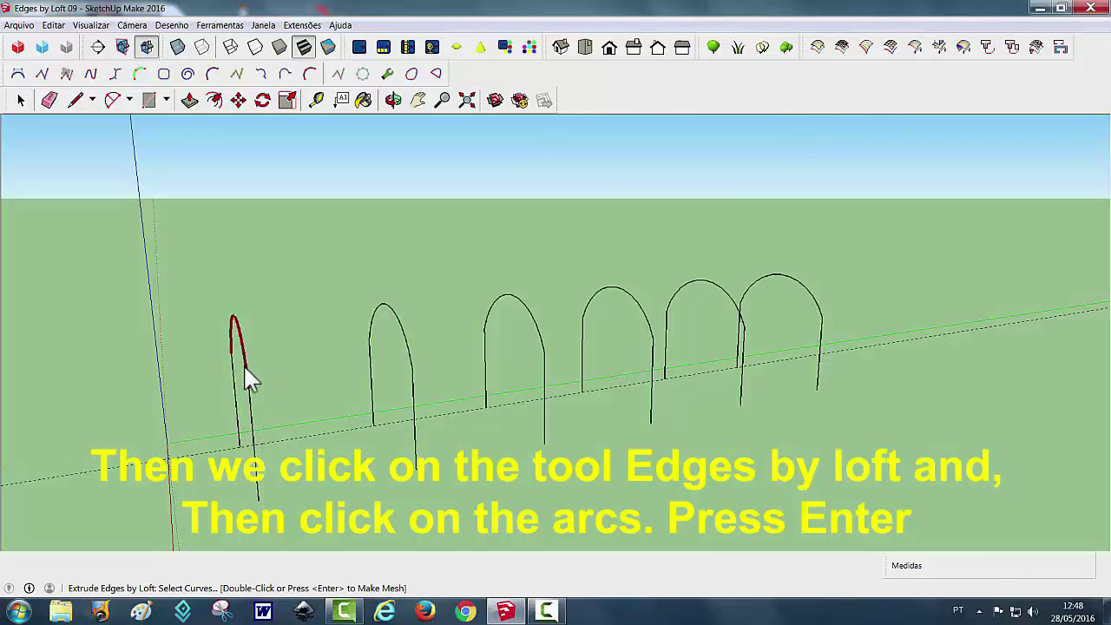
{"action": "left_click", "coordinate": [406, 336]}
{"action": "left_click", "coordinate": [532, 321]}
{"action": "left_click", "coordinate": [641, 306]}
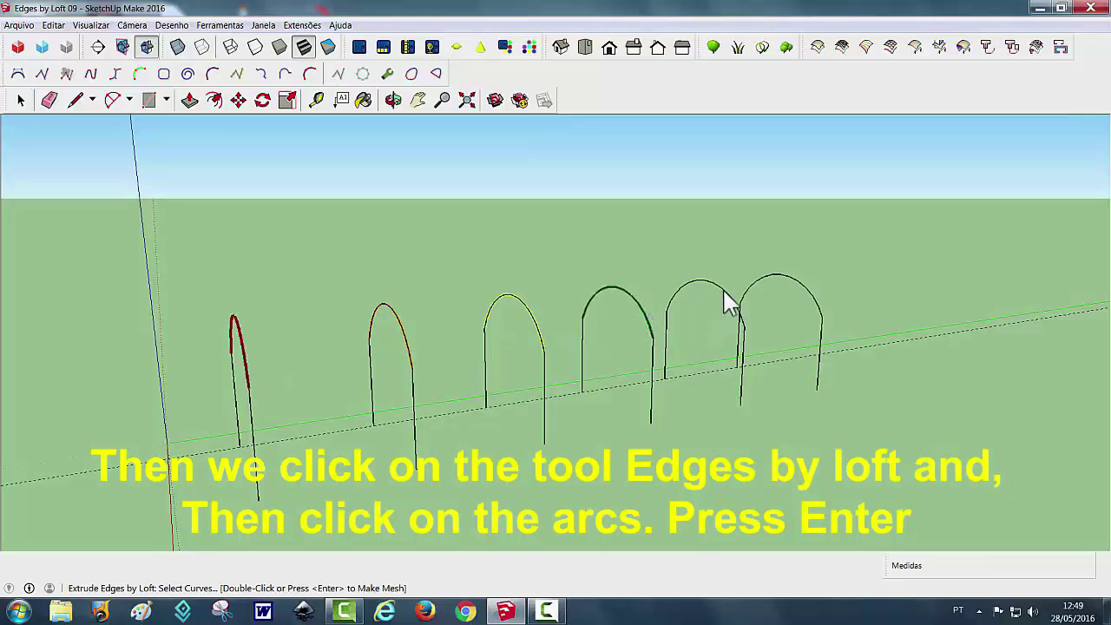
{"action": "left_click", "coordinate": [726, 299]}
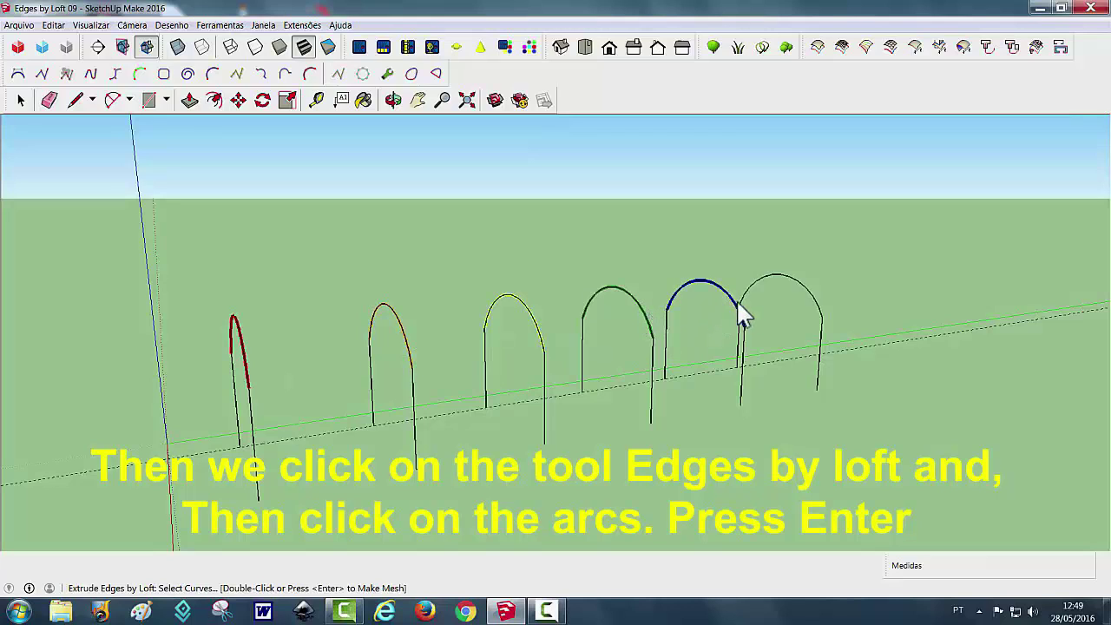
{"action": "left_click", "coordinate": [782, 276]}
{"action": "key", "text": "Return"}
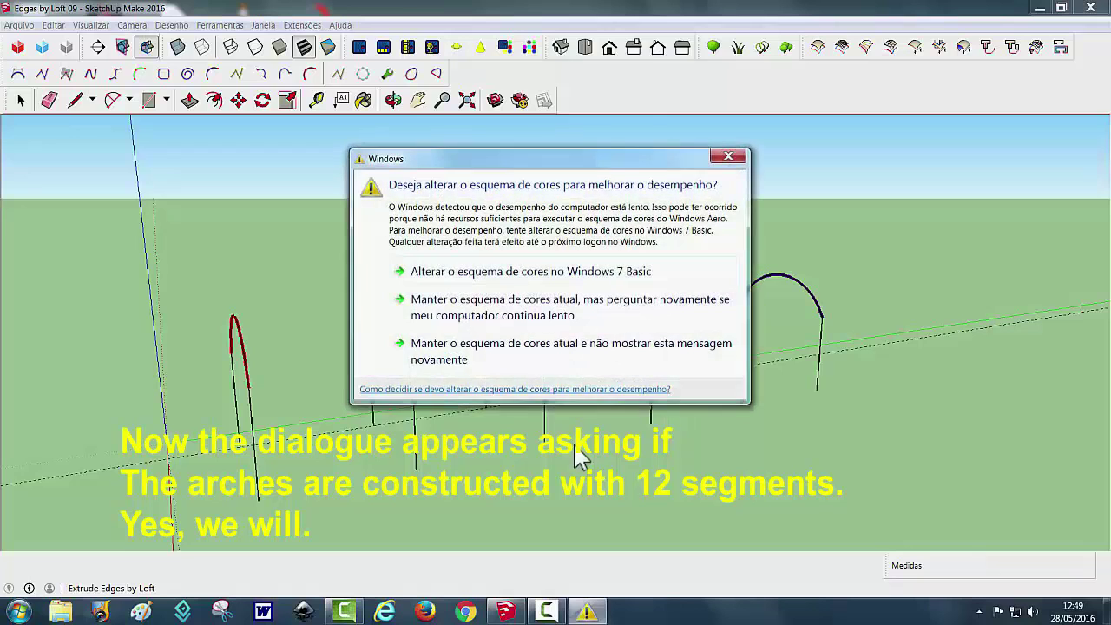
Step: Loft with 12 segments per section, no reversed or quad faces, 2088 edges smoothed, and original arches kept
{"action": "left_click", "coordinate": [541, 343]}
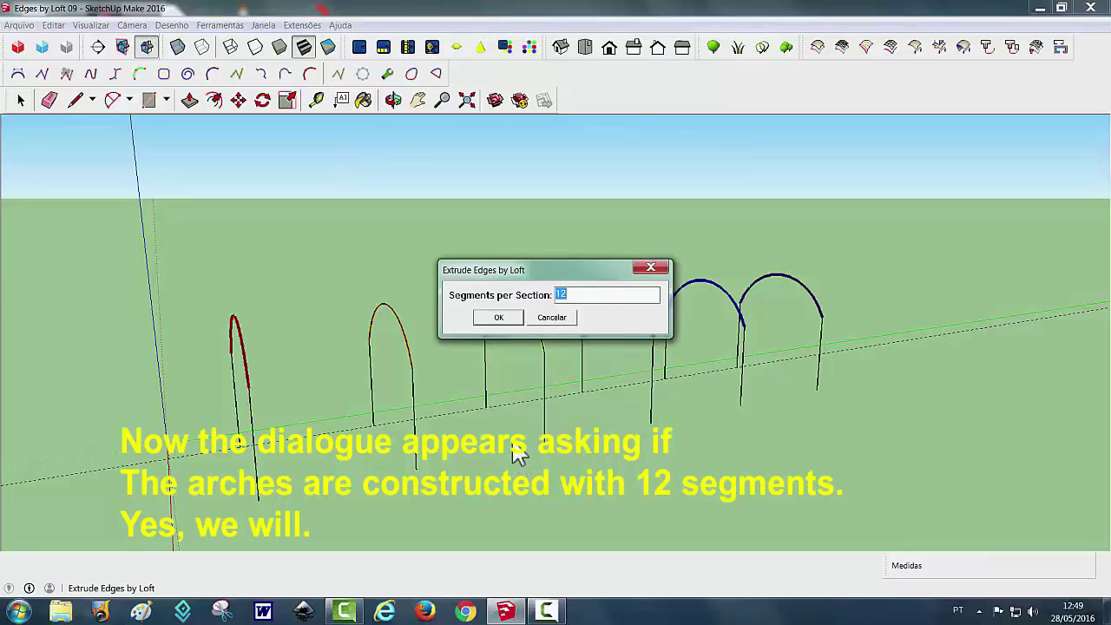
{"action": "left_click", "coordinate": [502, 319]}
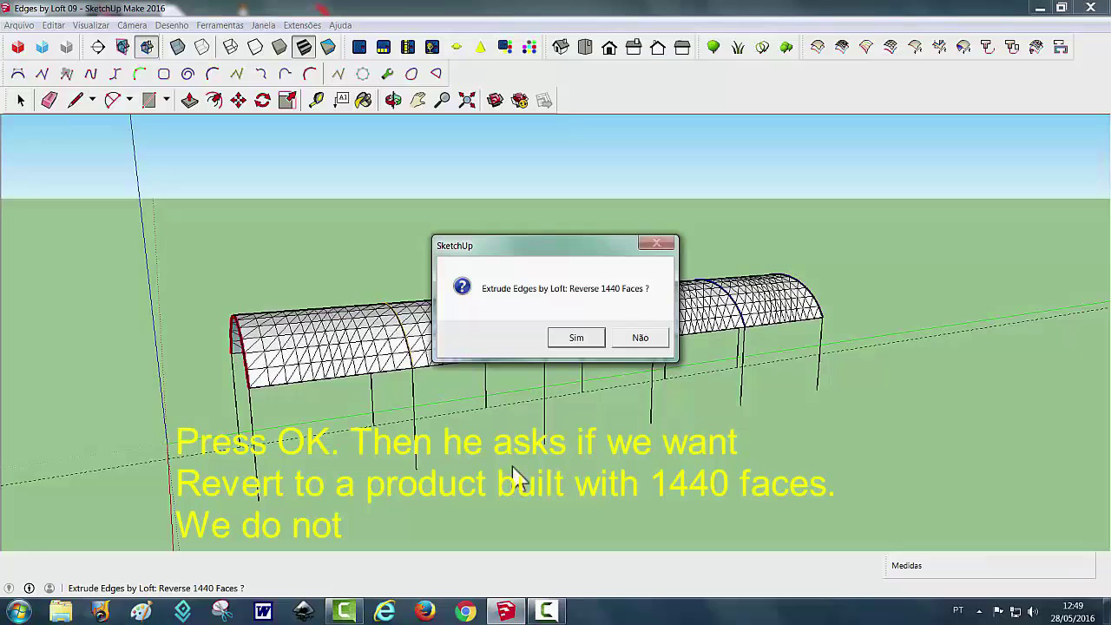
{"action": "left_click", "coordinate": [639, 338]}
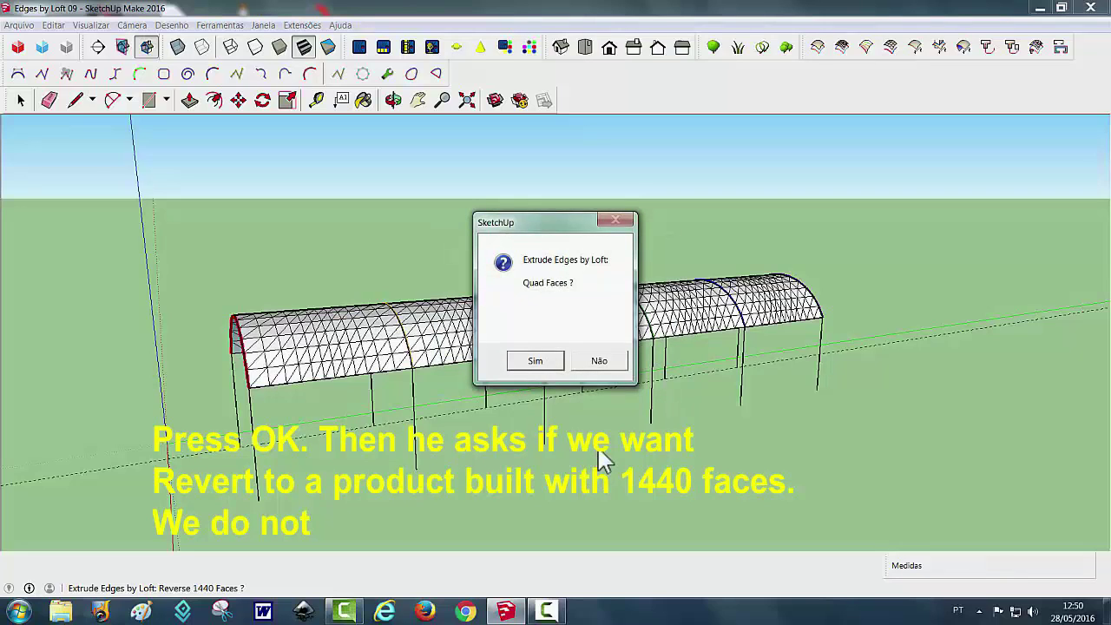
{"action": "left_click", "coordinate": [596, 362]}
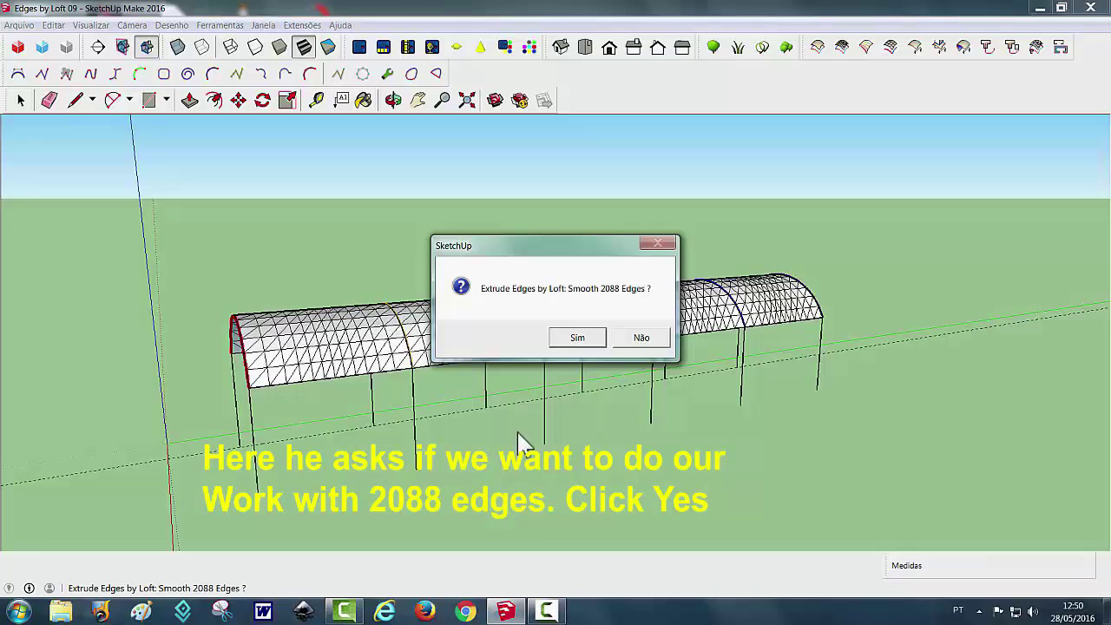
{"action": "left_click", "coordinate": [577, 338]}
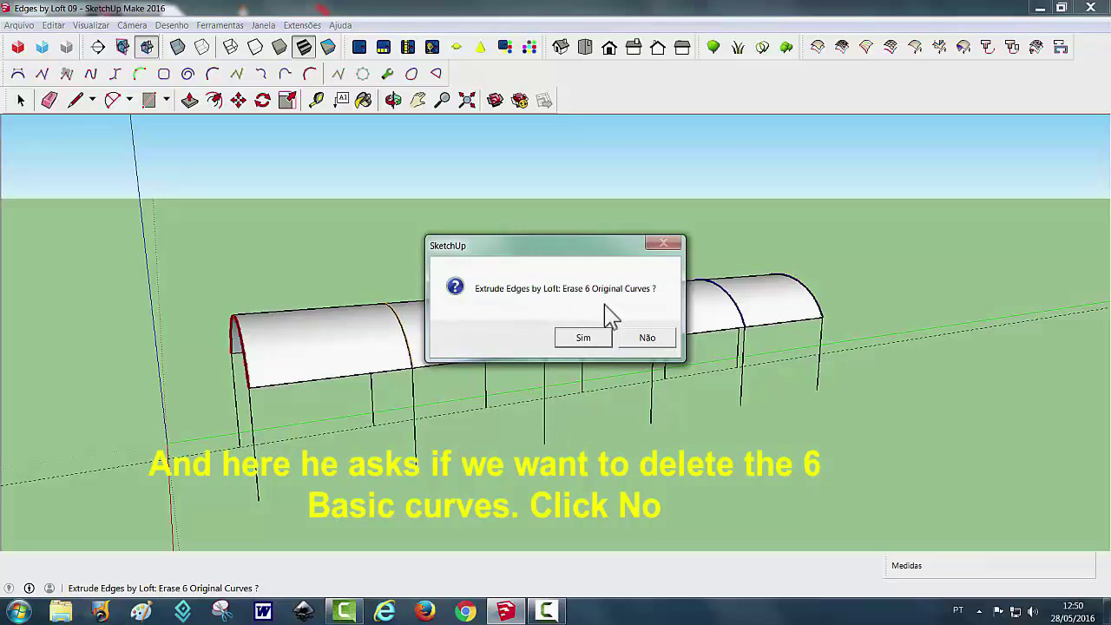
{"action": "left_click", "coordinate": [644, 340]}
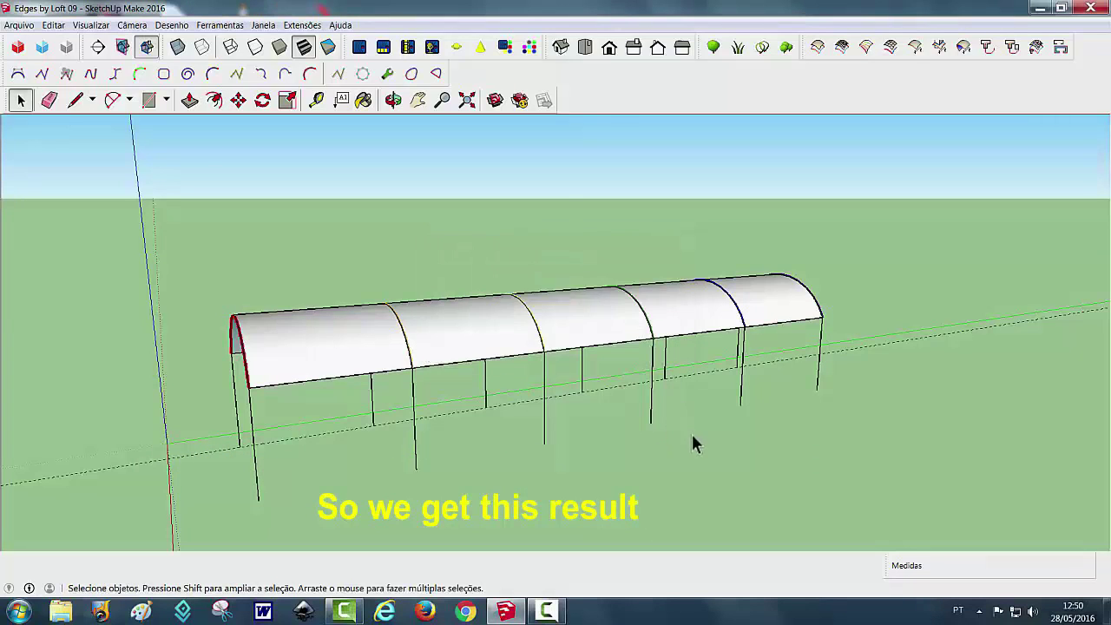
{"action": "mouse_move", "coordinate": [693, 435]}
{"action": "middle_mouse_down"}
{"action": "mouse_move", "coordinate": [561, 387]}
{"action": "mouse_move", "coordinate": [617, 448]}
{"action": "mouse_move", "coordinate": [658, 439]}
{"action": "mouse_move", "coordinate": [565, 437]}
{"action": "mouse_move", "coordinate": [550, 426]}
{"action": "mouse_move", "coordinate": [551, 408]}
{"action": "mouse_move", "coordinate": [559, 412]}
{"action": "middle_mouse_up"}
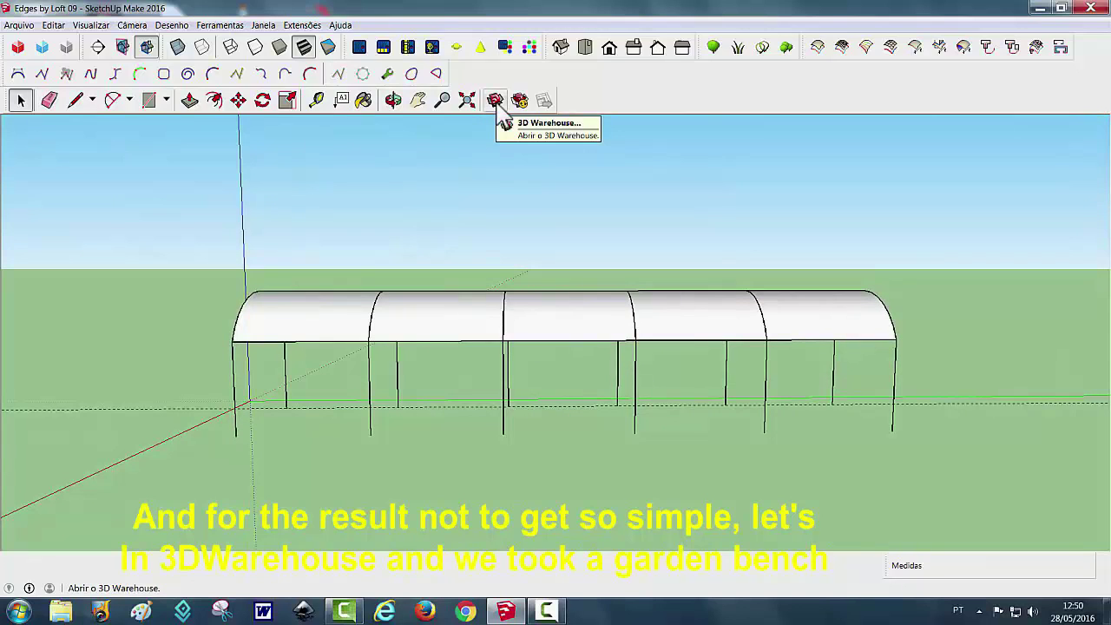
{"action": "left_click", "coordinate": [497, 103]}
{"action": "type", "text": "Banco de jardim"}
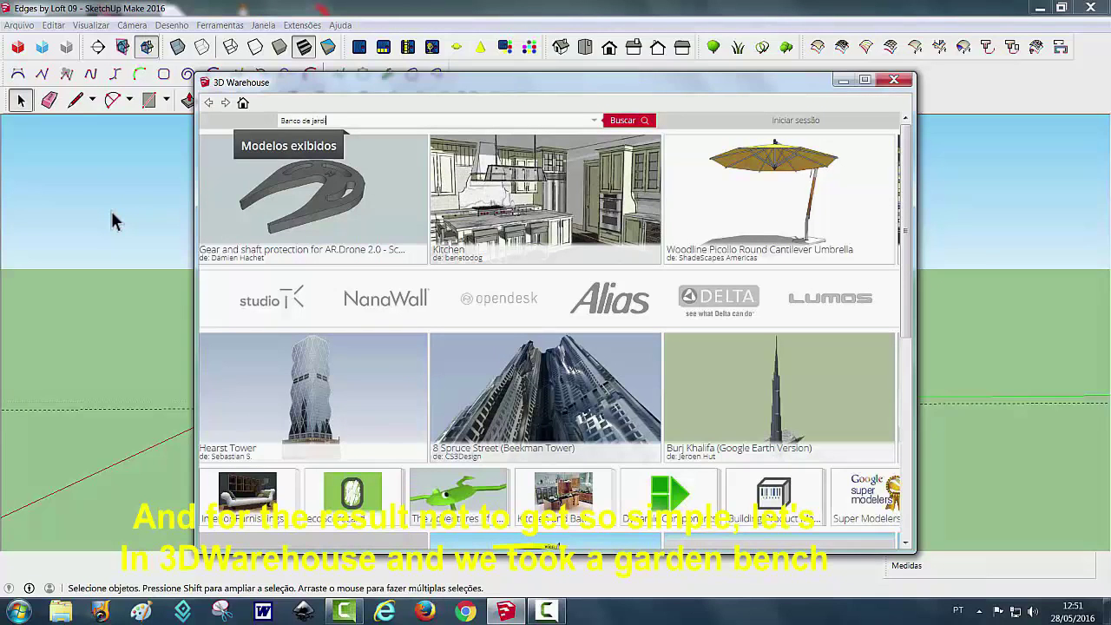
{"action": "key", "text": "Return"}
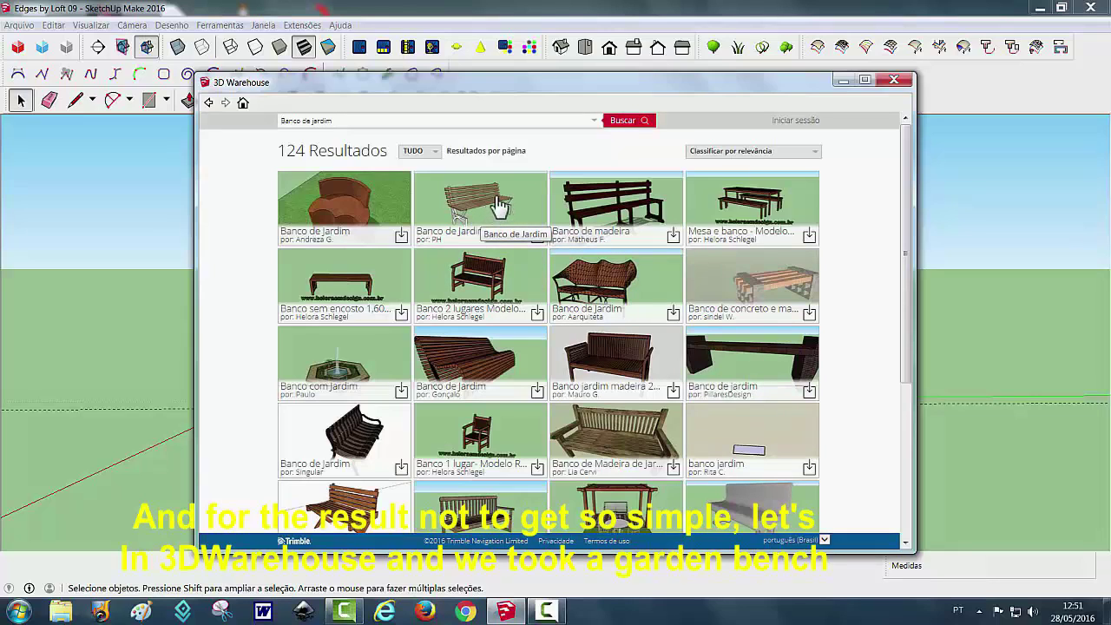
{"action": "left_click", "coordinate": [894, 80]}
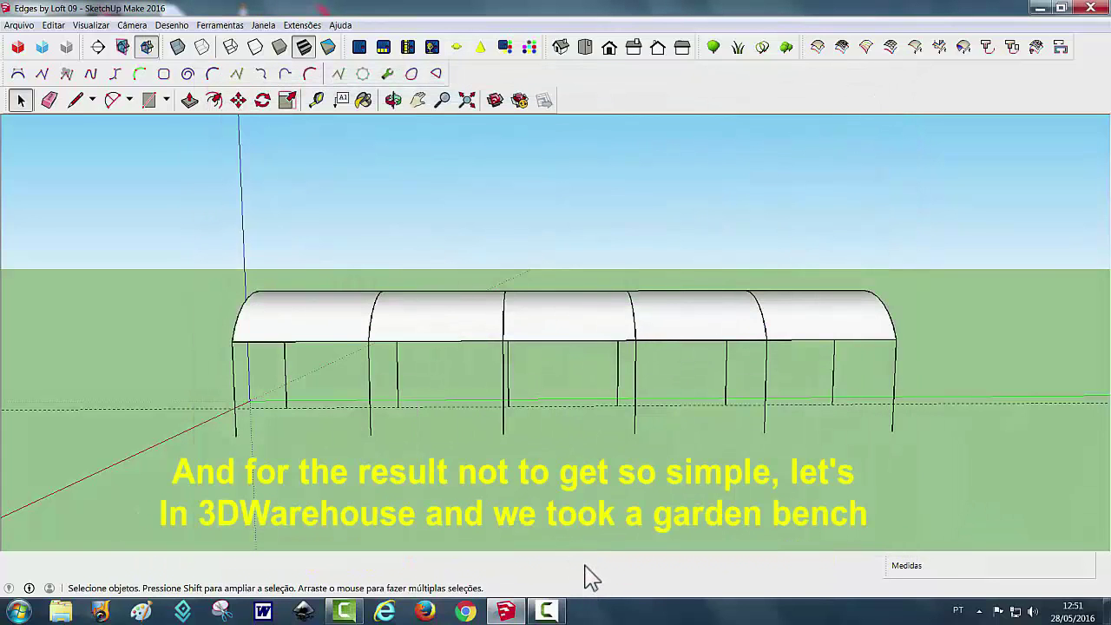
Step: Orbit around the canopy to inspect the benches and the six purple flower clumps
{"action": "left_click", "coordinate": [548, 612]}
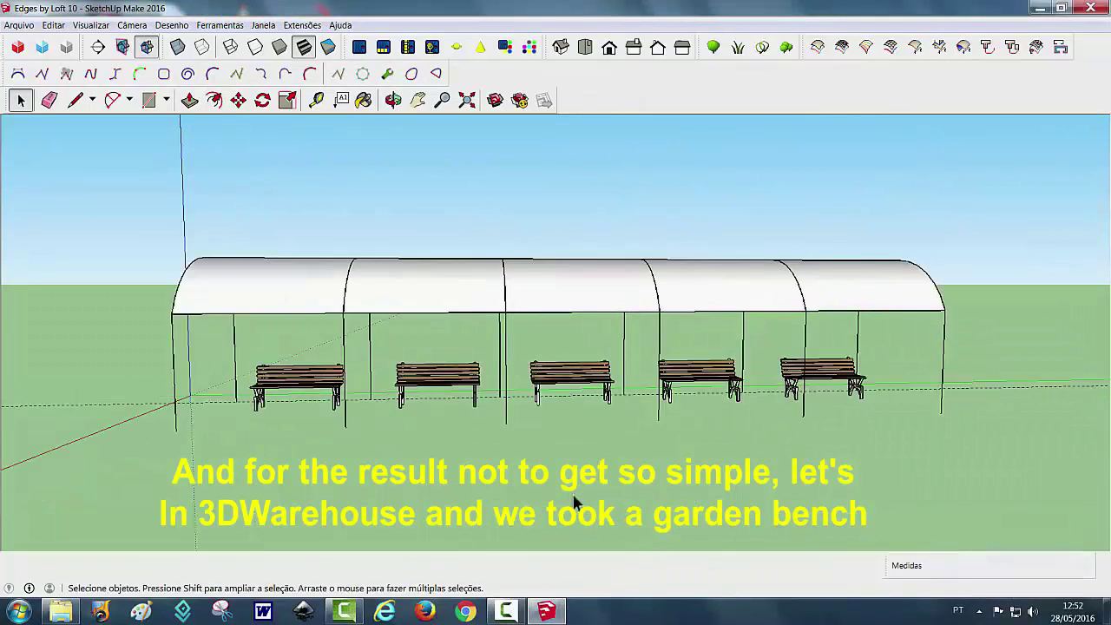
{"action": "mouse_move", "coordinate": [576, 503]}
{"action": "middle_mouse_down"}
{"action": "mouse_move", "coordinate": [801, 491]}
{"action": "mouse_move", "coordinate": [452, 478]}
{"action": "mouse_move", "coordinate": [582, 466]}
{"action": "mouse_move", "coordinate": [550, 518]}
{"action": "mouse_move", "coordinate": [573, 486]}
{"action": "mouse_move", "coordinate": [489, 460]}
{"action": "mouse_move", "coordinate": [565, 491]}
{"action": "mouse_move", "coordinate": [737, 456]}
{"action": "mouse_move", "coordinate": [524, 494]}
{"action": "mouse_move", "coordinate": [637, 454]}
{"action": "mouse_move", "coordinate": [720, 454]}
{"action": "mouse_move", "coordinate": [665, 471]}
{"action": "mouse_move", "coordinate": [753, 459]}
{"action": "middle_mouse_up"}
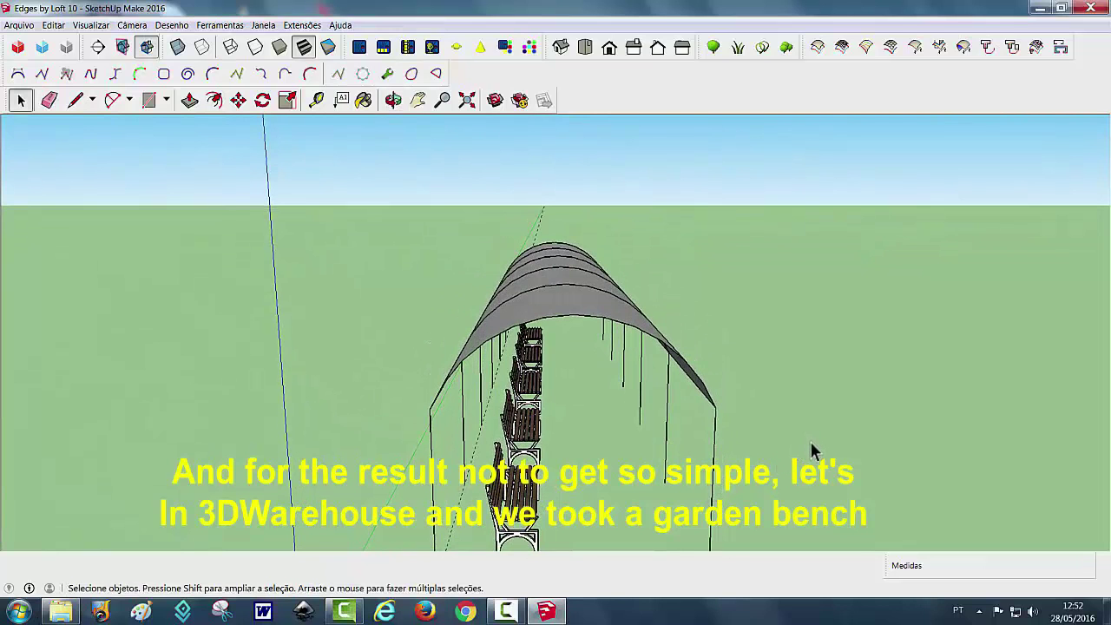
{"action": "mouse_move", "coordinate": [818, 439]}
{"action": "middle_mouse_down"}
{"action": "mouse_move", "coordinate": [839, 426]}
{"action": "mouse_move", "coordinate": [776, 434]}
{"action": "mouse_move", "coordinate": [851, 426]}
{"action": "mouse_move", "coordinate": [556, 446]}
{"action": "mouse_move", "coordinate": [533, 364]}
{"action": "mouse_move", "coordinate": [533, 422]}
{"action": "middle_mouse_up"}
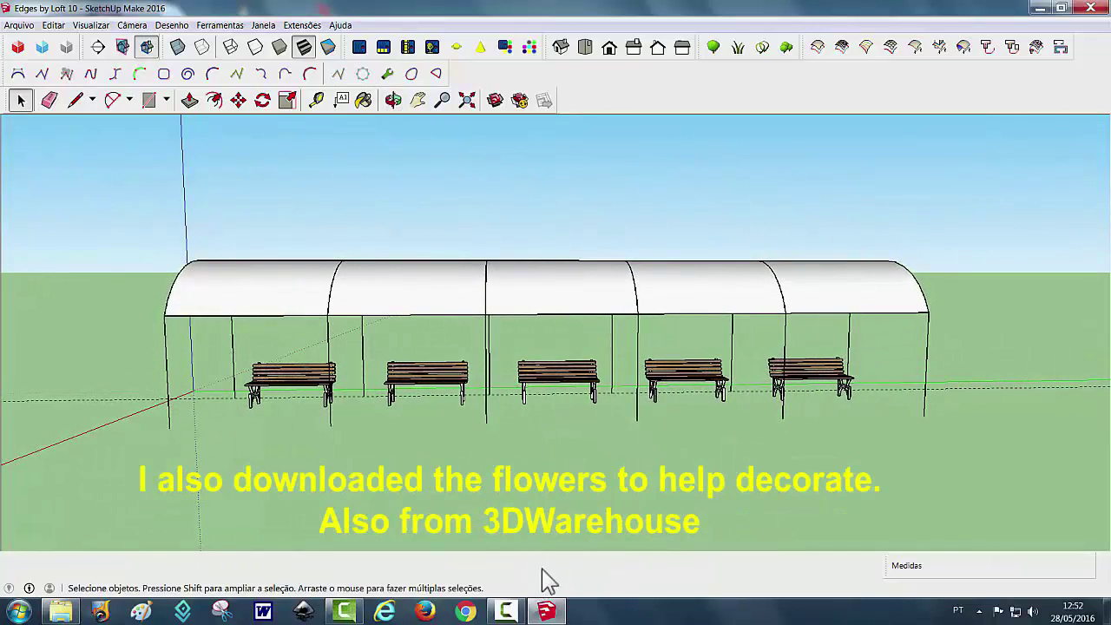
{"action": "left_click", "coordinate": [506, 612]}
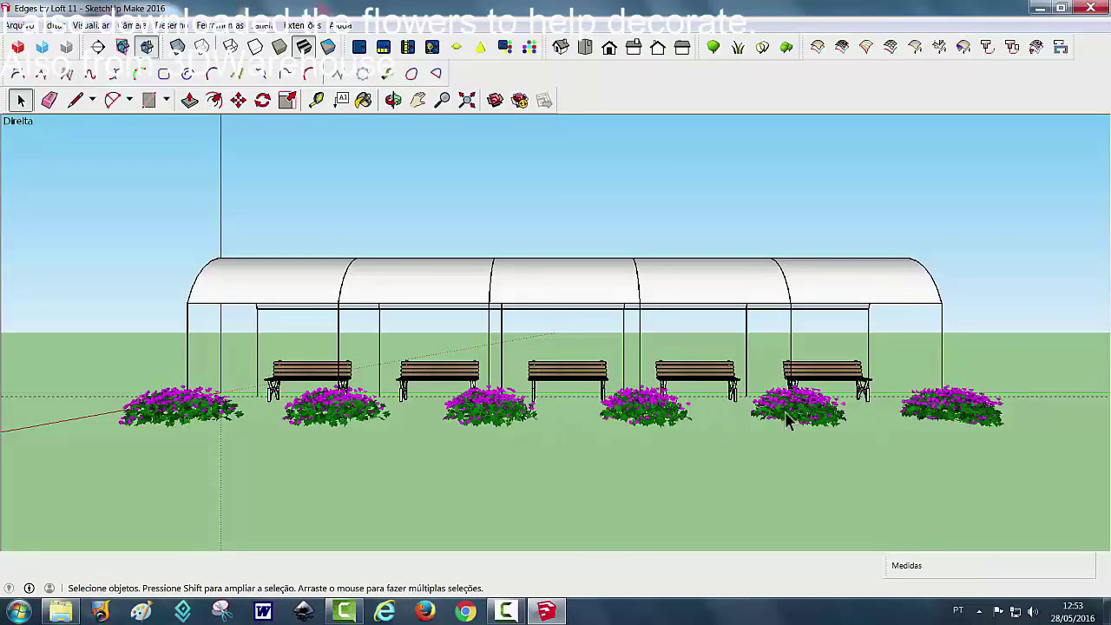
Step: Orbit the flower-lined canopy, then switch to the 'Edges by Loft 02' model with six varied arches
{"action": "mouse_move", "coordinate": [655, 468]}
{"action": "middle_mouse_down"}
{"action": "mouse_move", "coordinate": [800, 477]}
{"action": "mouse_move", "coordinate": [790, 491]}
{"action": "mouse_move", "coordinate": [771, 488]}
{"action": "mouse_move", "coordinate": [801, 489]}
{"action": "mouse_move", "coordinate": [688, 482]}
{"action": "mouse_move", "coordinate": [811, 471]}
{"action": "mouse_move", "coordinate": [670, 478]}
{"action": "mouse_move", "coordinate": [607, 521]}
{"action": "middle_mouse_up"}
{"action": "left_click", "coordinate": [512, 610]}
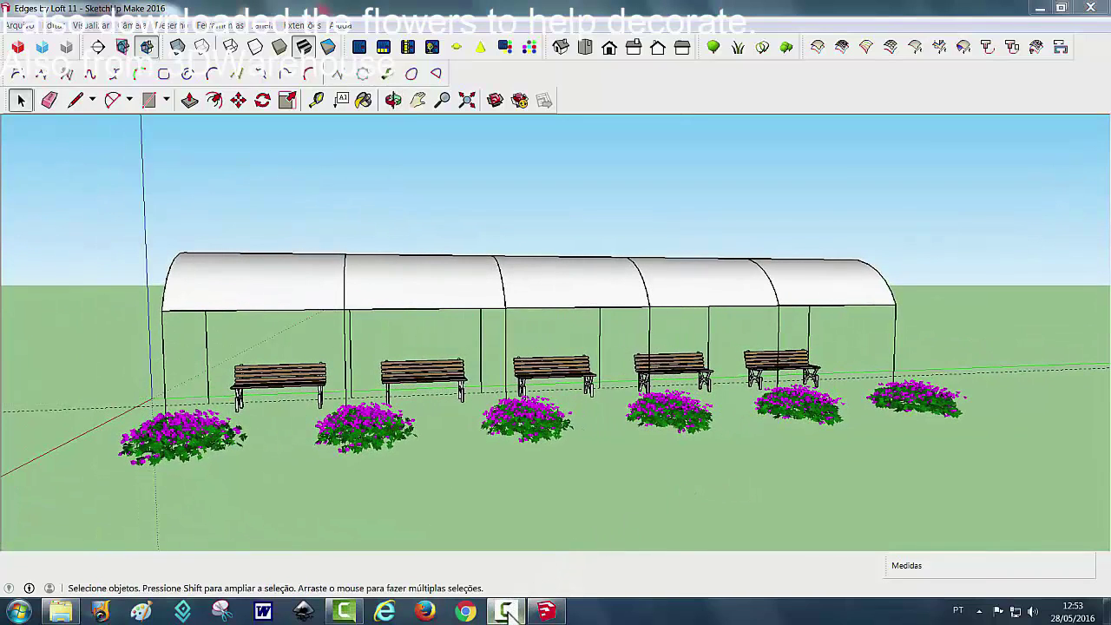
{"action": "left_click", "coordinate": [1052, 558]}
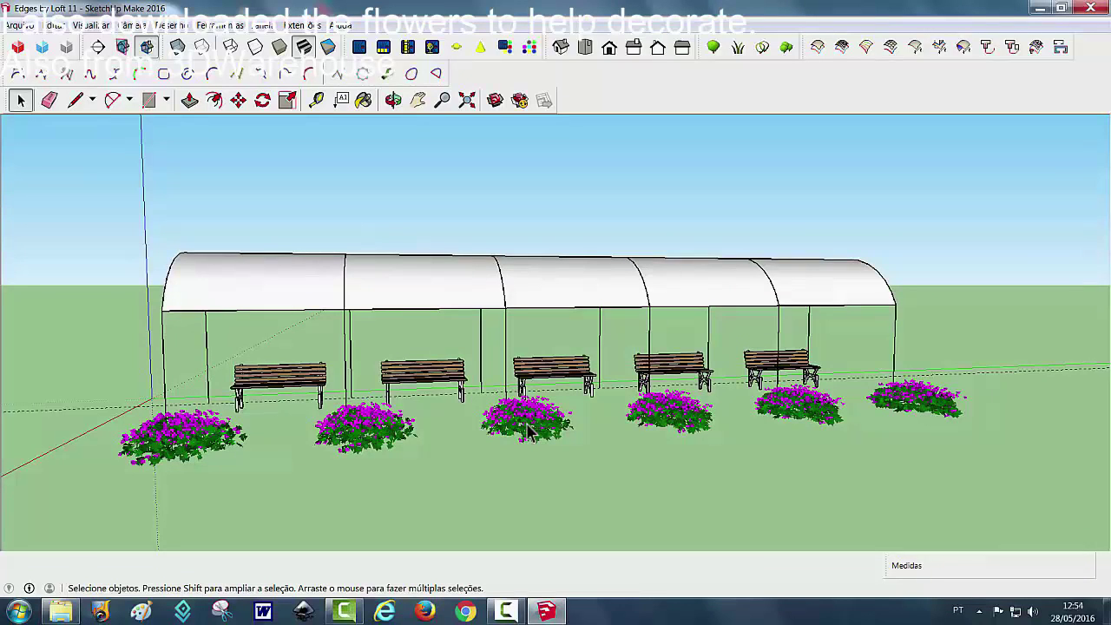
{"action": "left_click", "coordinate": [507, 611]}
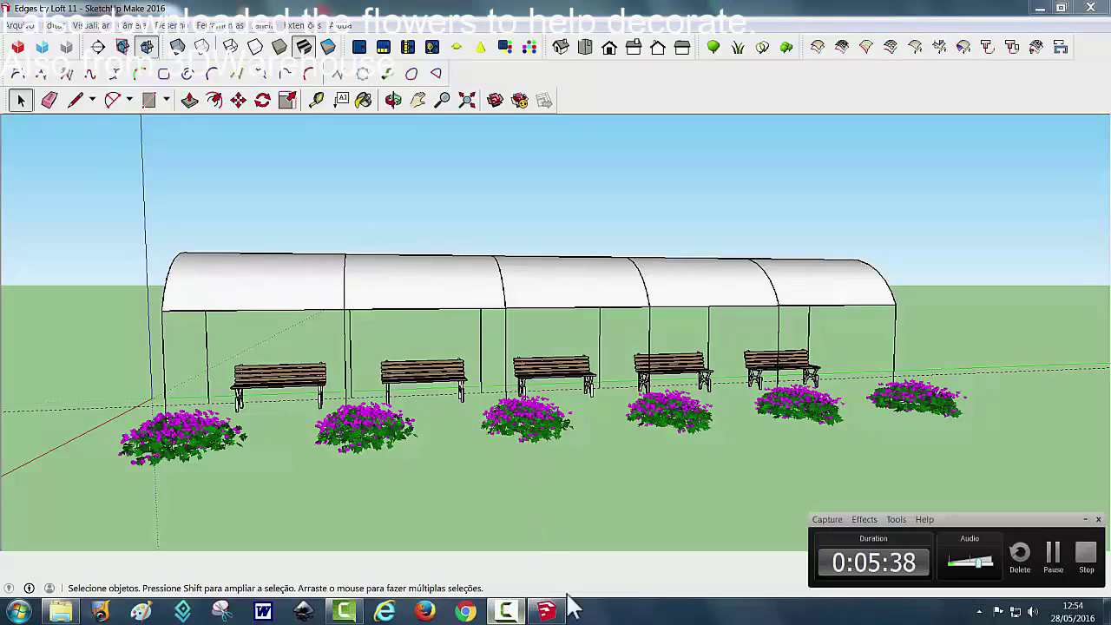
{"action": "left_click", "coordinate": [1050, 560]}
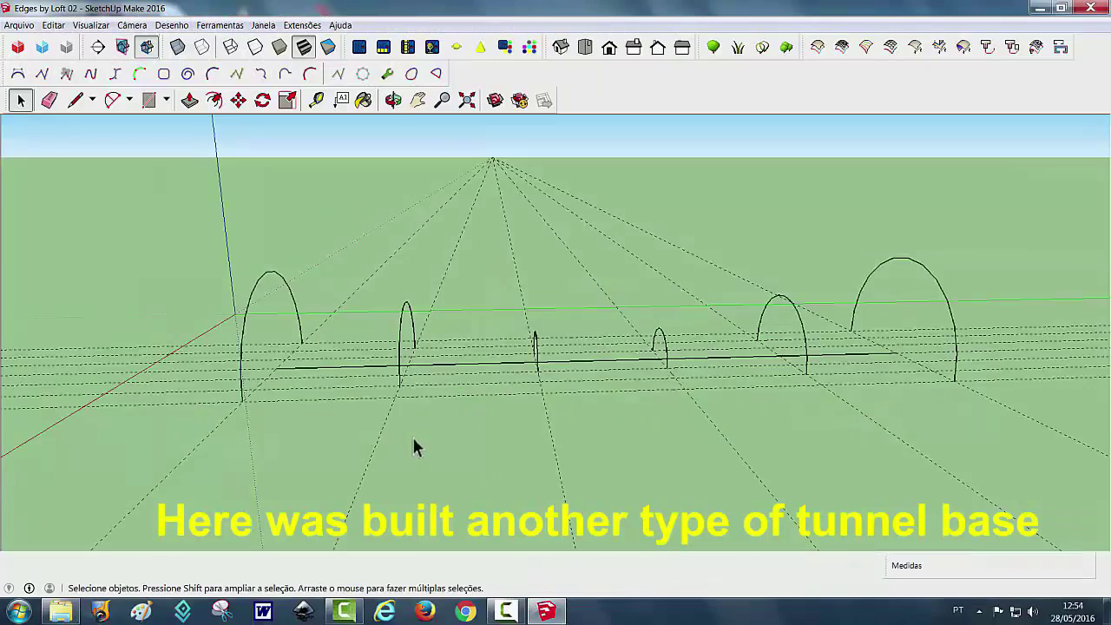
Step: Pick the varied tunnel arches from first to last with Extrude Edges by Loft and confirm
{"action": "middle_click_drag", "start_coordinate": [412, 436], "coordinate": [550, 484]}
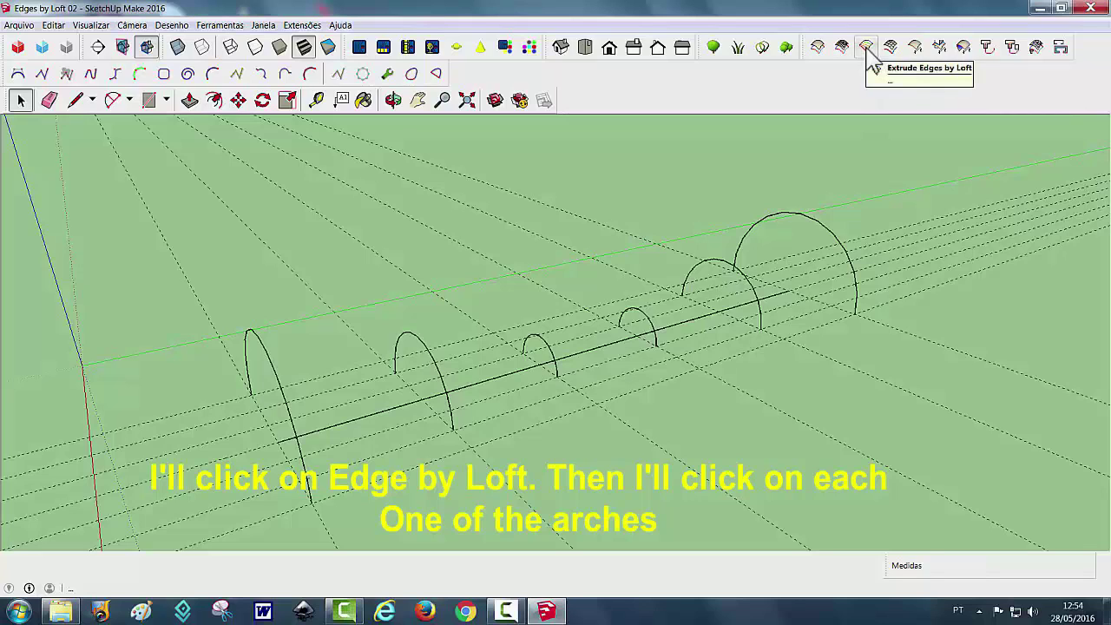
{"action": "left_click", "coordinate": [866, 50]}
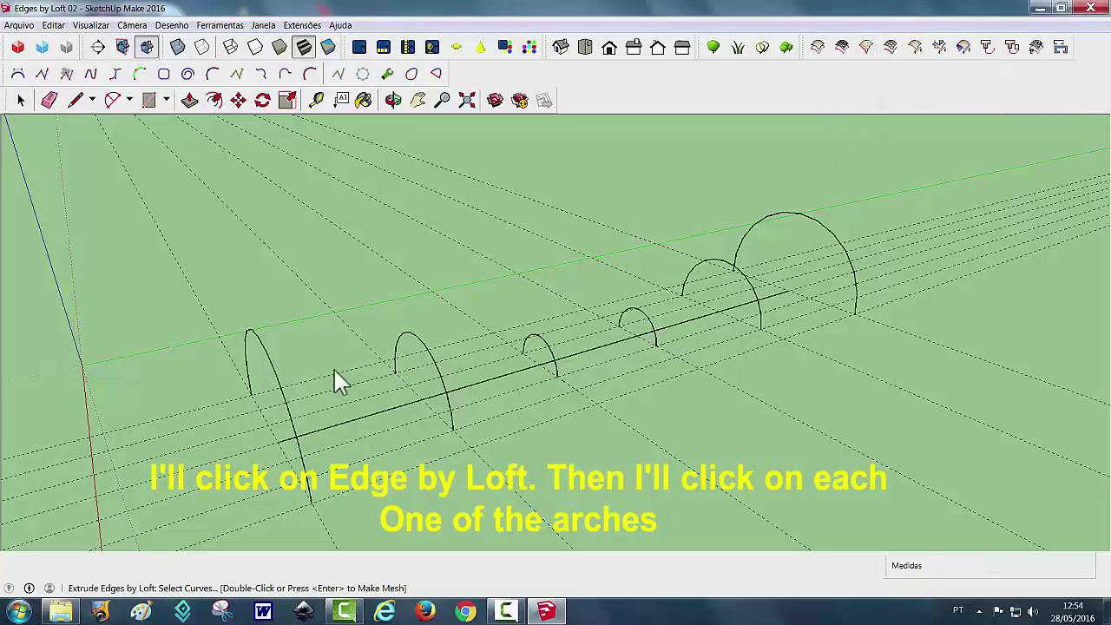
{"action": "left_click", "coordinate": [271, 380]}
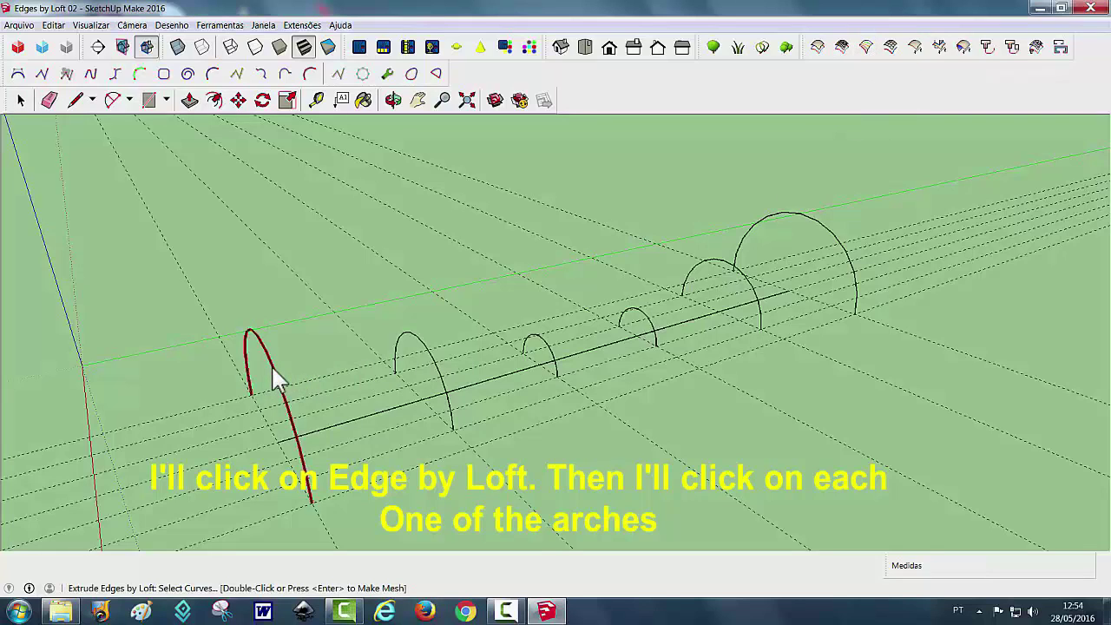
{"action": "left_click", "coordinate": [434, 366]}
{"action": "left_click", "coordinate": [654, 329]}
{"action": "left_click", "coordinate": [724, 265]}
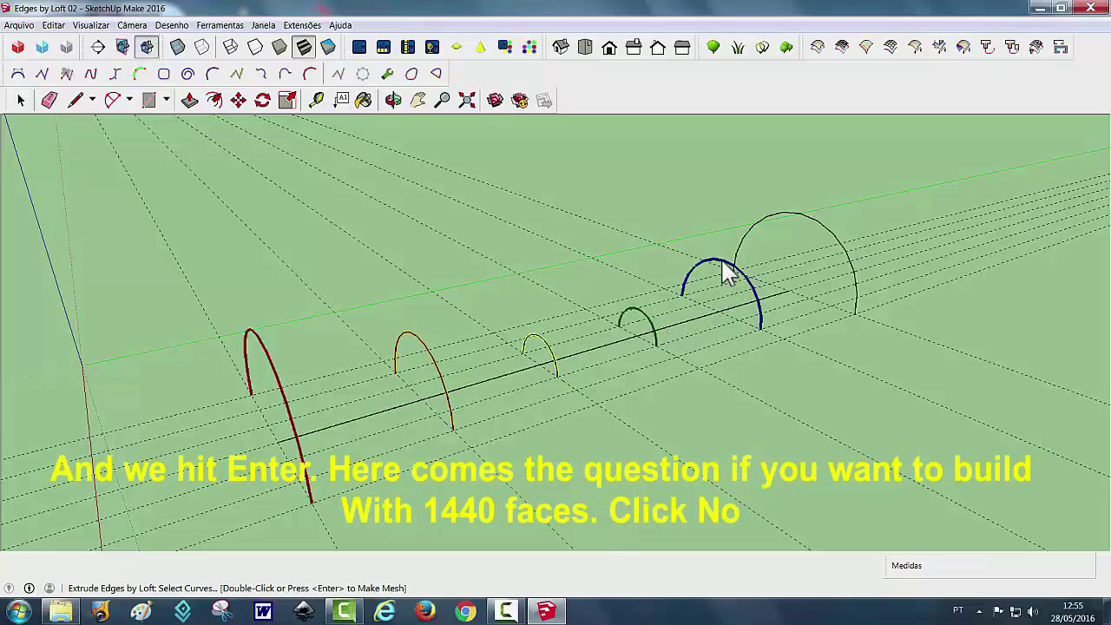
{"action": "left_click", "coordinate": [739, 251]}
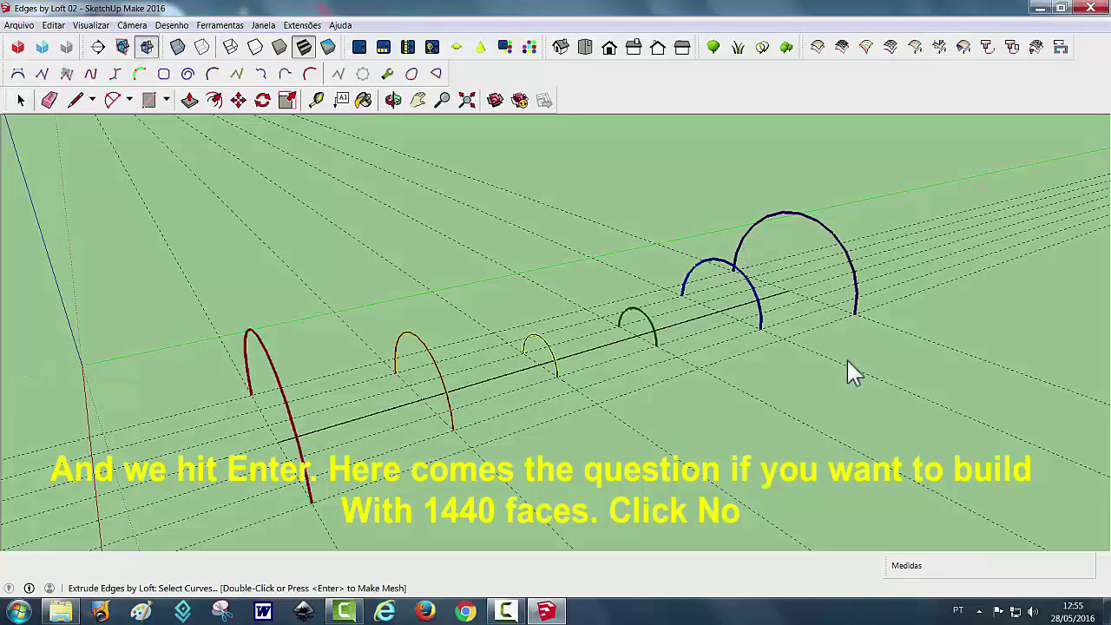
{"action": "key", "text": "Return"}
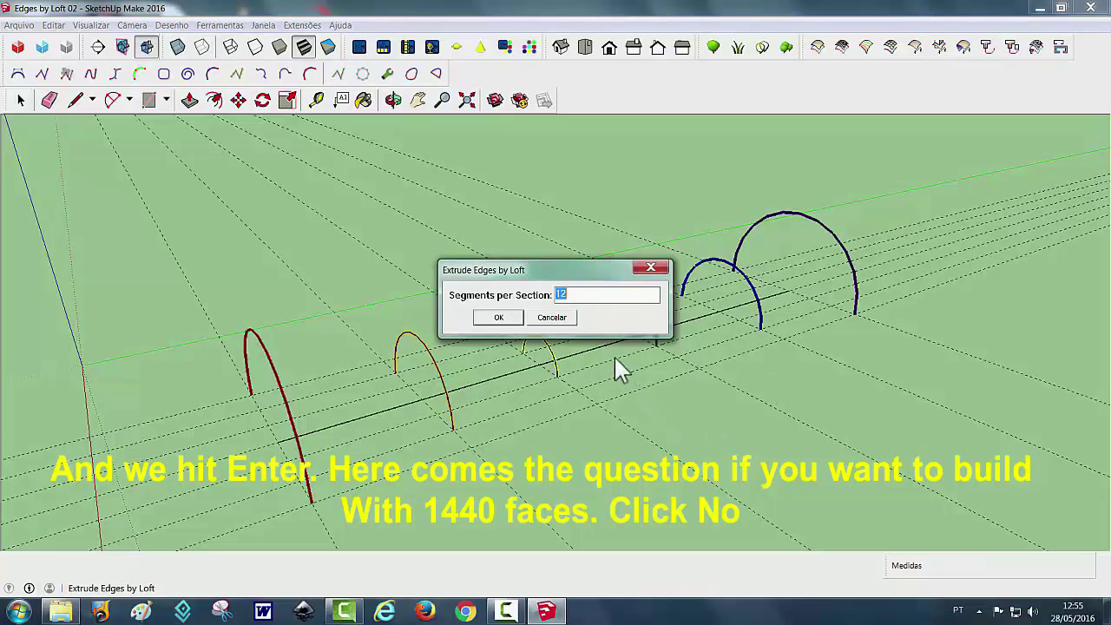
Step: Build the tunnel loft with 12 segments, unreversed faces, no quads, and 2088 smoothed edges
{"action": "left_click", "coordinate": [503, 314]}
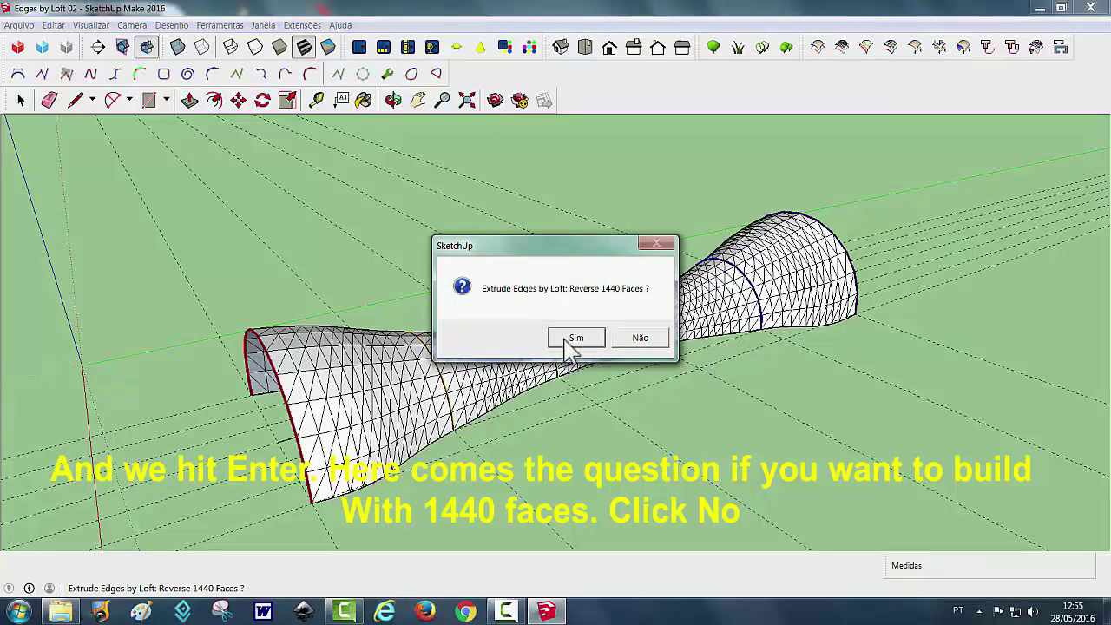
{"action": "left_click", "coordinate": [640, 340]}
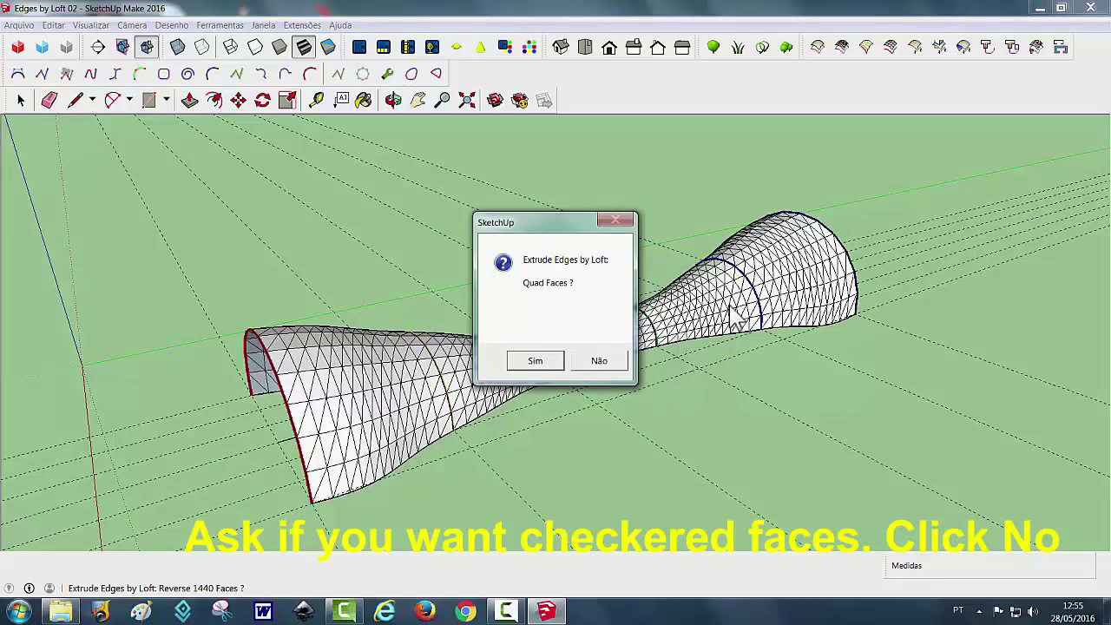
{"action": "left_click", "coordinate": [599, 363]}
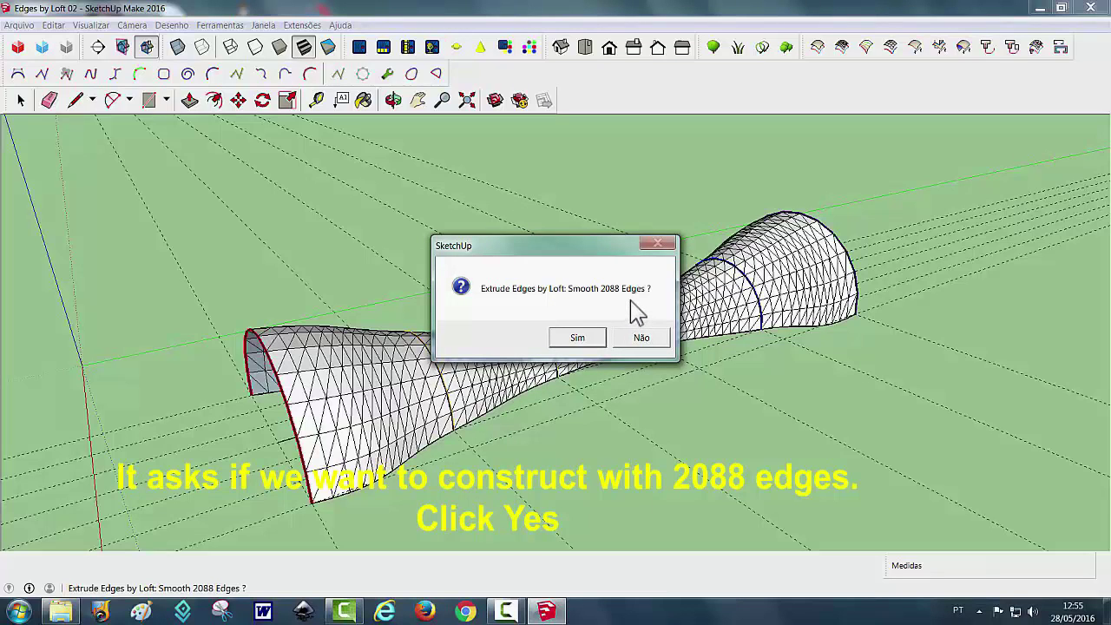
{"action": "left_click", "coordinate": [586, 340]}
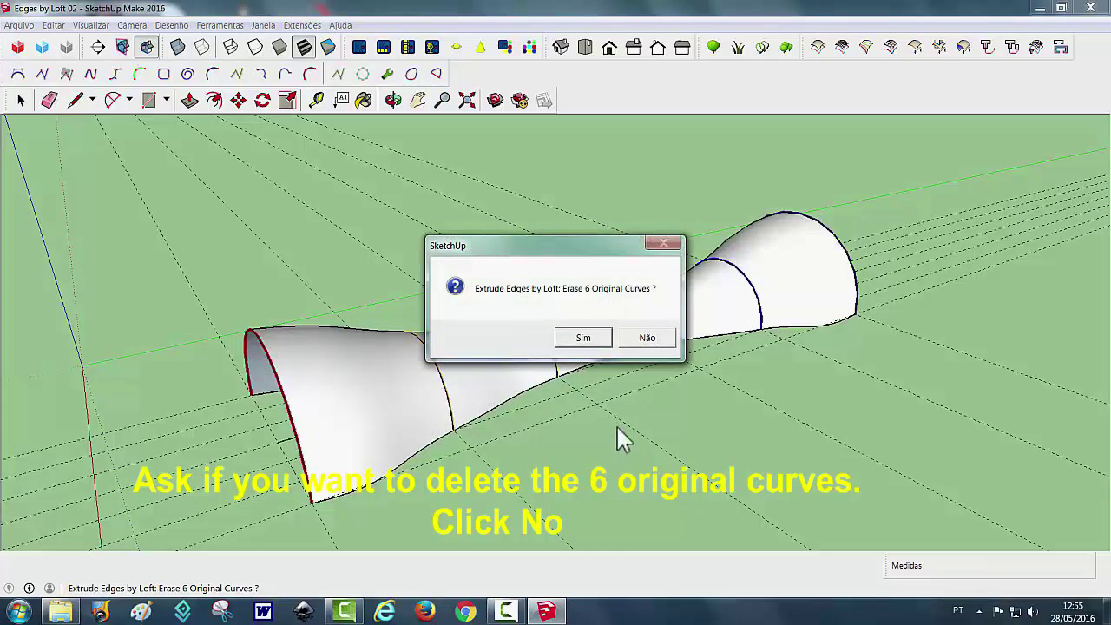
Step: Keep the original arch curves, view the tunnel side-on, and open 'Edges by Loft 03'
{"action": "left_click", "coordinate": [646, 338]}
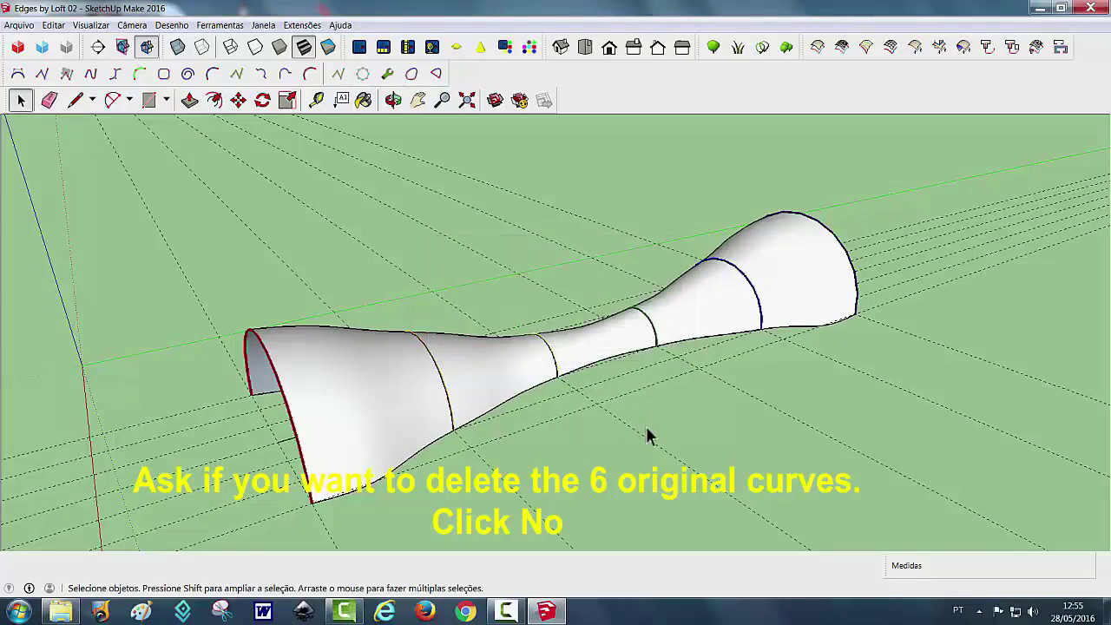
{"action": "mouse_move", "coordinate": [645, 424]}
{"action": "middle_mouse_down"}
{"action": "mouse_move", "coordinate": [518, 375]}
{"action": "mouse_move", "coordinate": [675, 384]}
{"action": "mouse_move", "coordinate": [791, 345]}
{"action": "mouse_move", "coordinate": [1009, 344]}
{"action": "mouse_move", "coordinate": [859, 394]}
{"action": "mouse_move", "coordinate": [493, 383]}
{"action": "middle_mouse_up"}
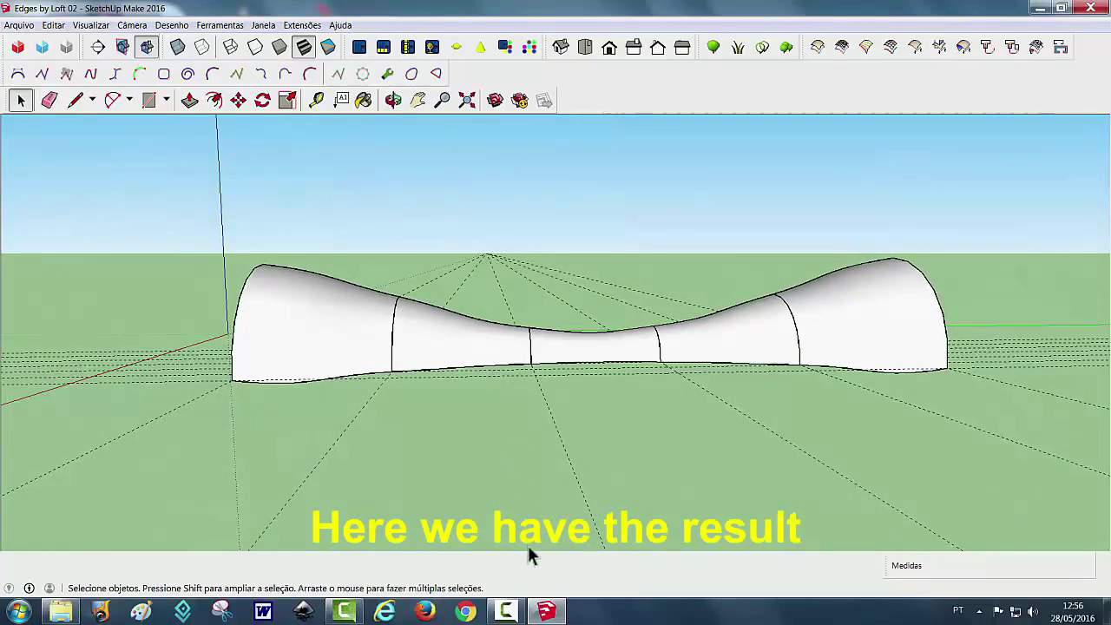
{"action": "left_click", "coordinate": [509, 609]}
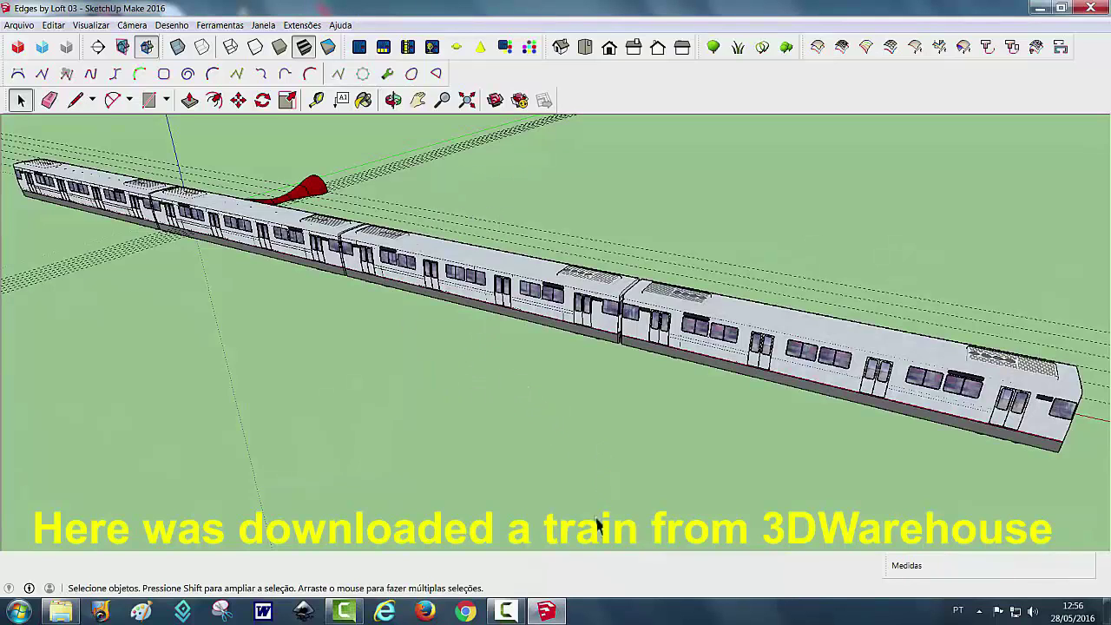
Step: Move through 'Edges by Loft 04', with the train at the tunnel, to 'Edges by Loft 05'
{"action": "left_click", "coordinate": [506, 611]}
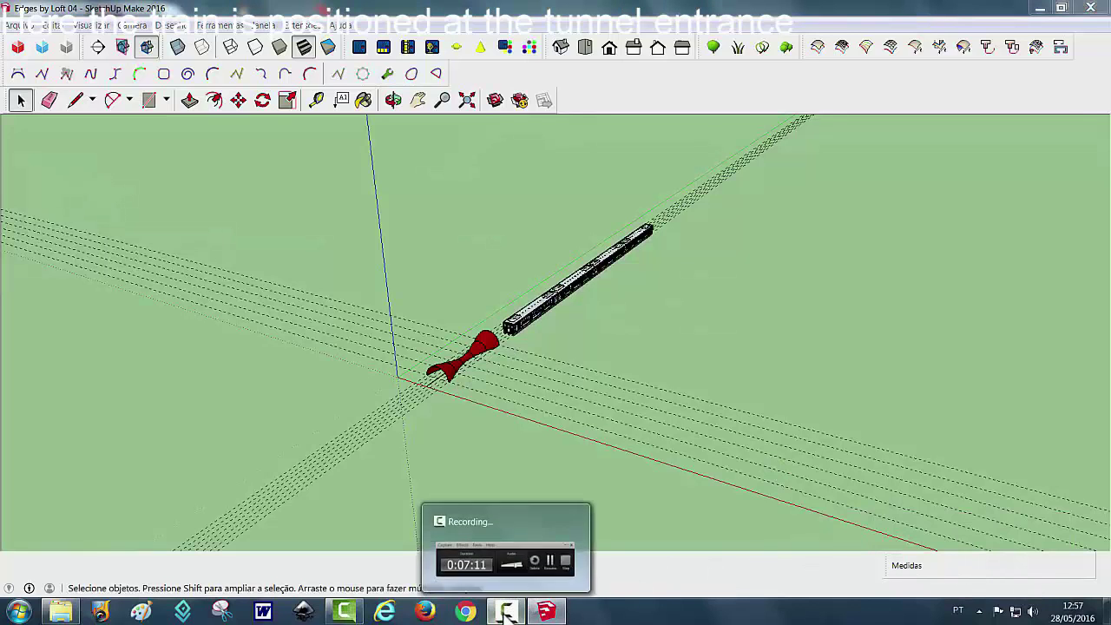
{"action": "left_click", "coordinate": [508, 612]}
{"action": "left_click", "coordinate": [1053, 556]}
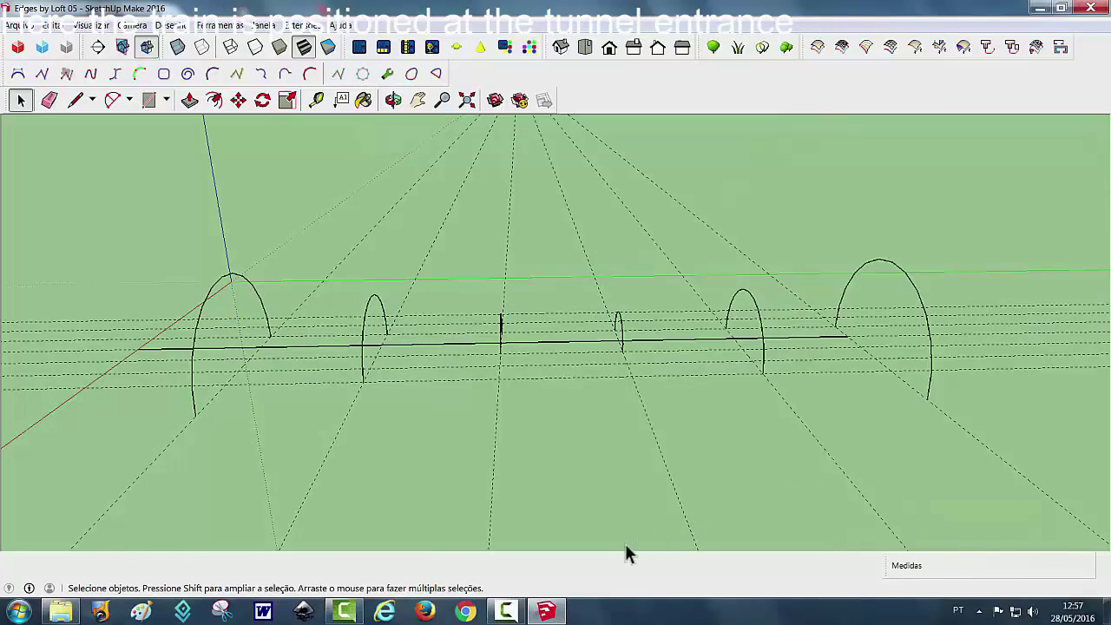
{"action": "left_click", "coordinate": [506, 612]}
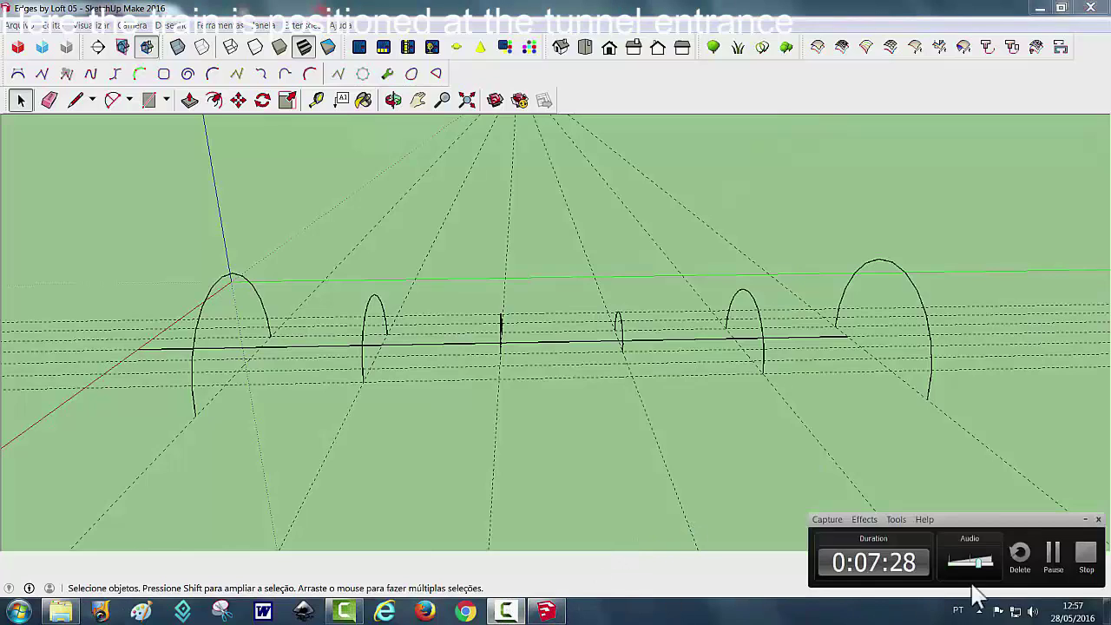